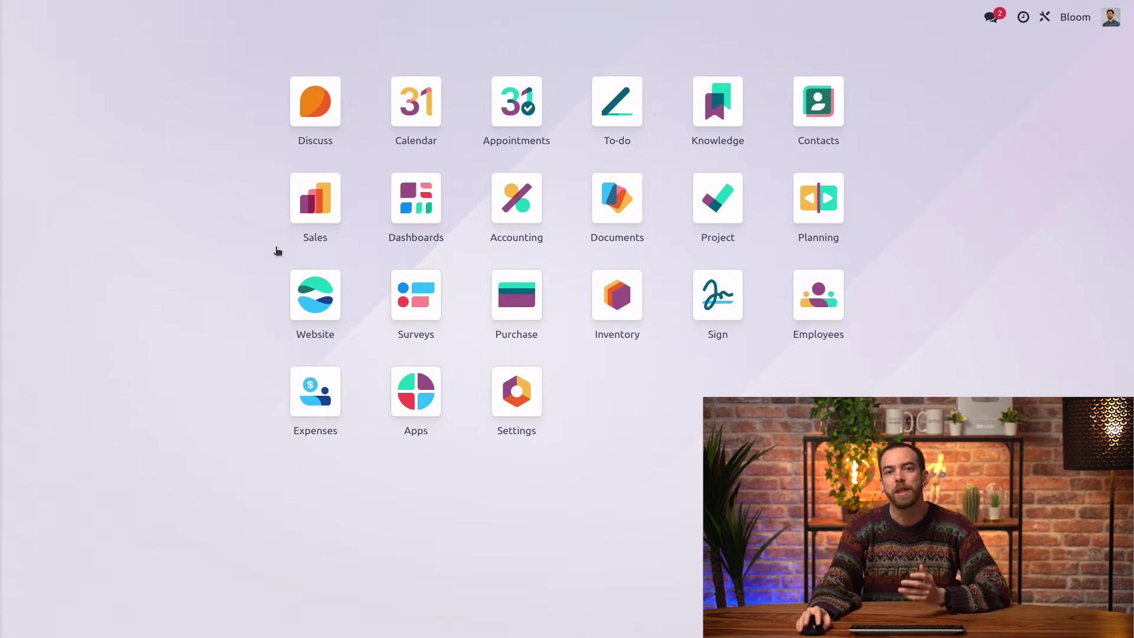
Search the Accounting settings for 'online payment' to confirm Invoice Online Payment is enabled
{"action": "left_click", "coordinate": [519, 216]}
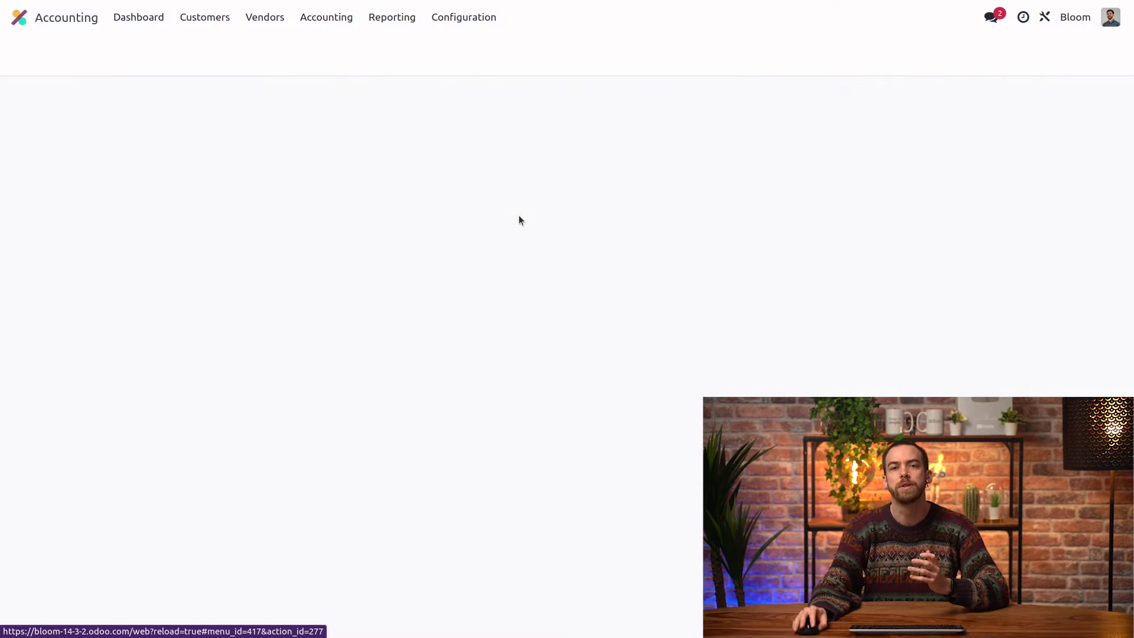
{"action": "left_click", "coordinate": [474, 16]}
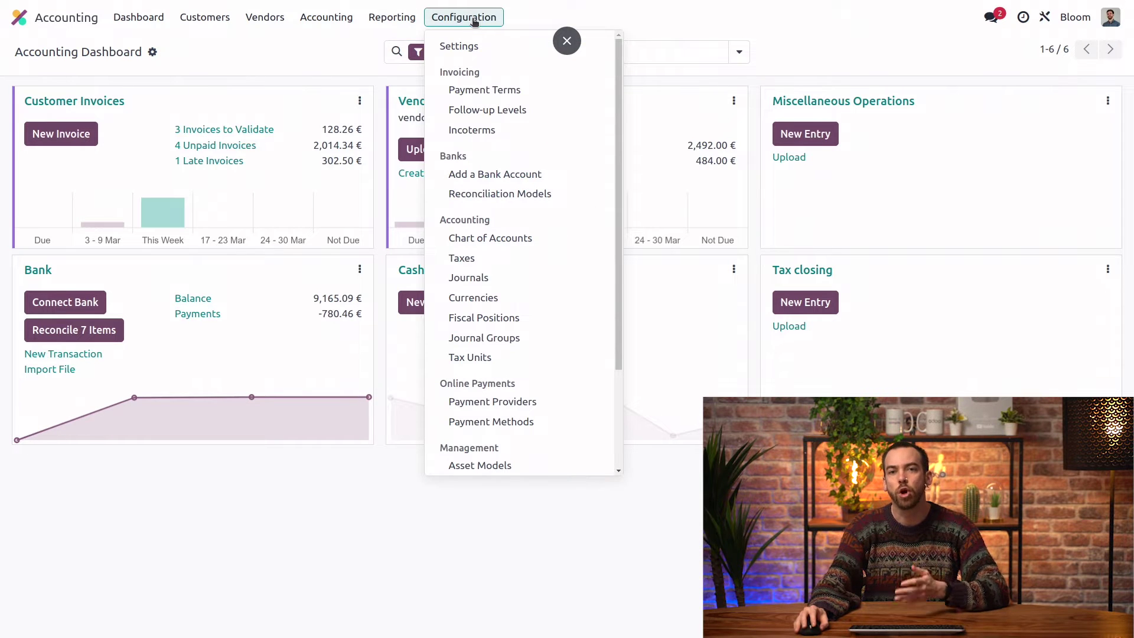
{"action": "left_click", "coordinate": [487, 47]}
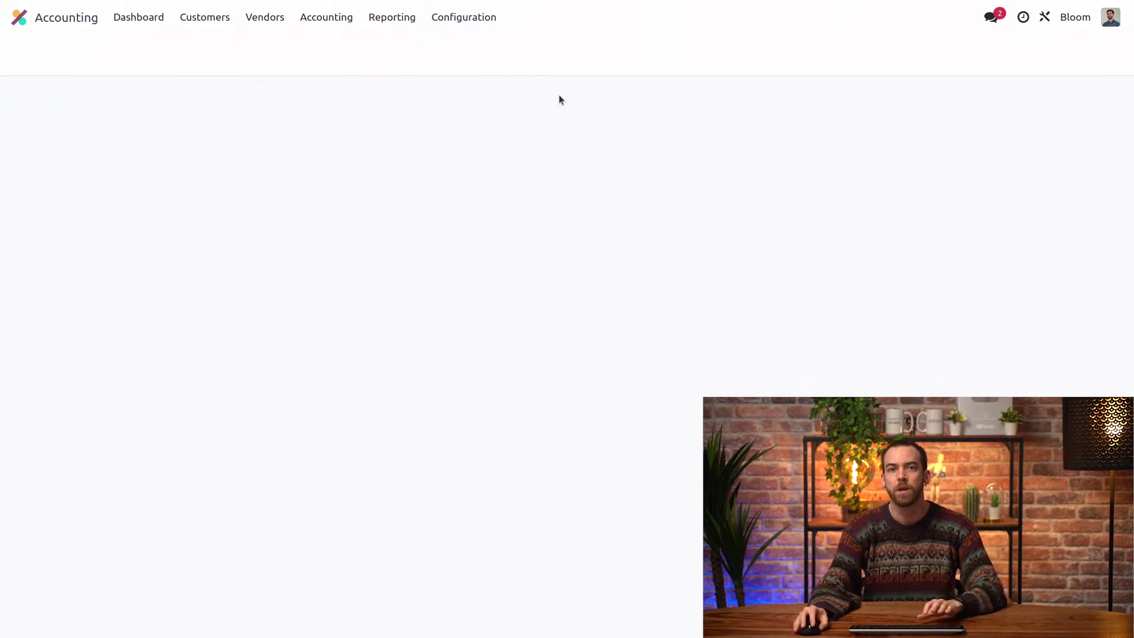
{"action": "type", "text": "on"}
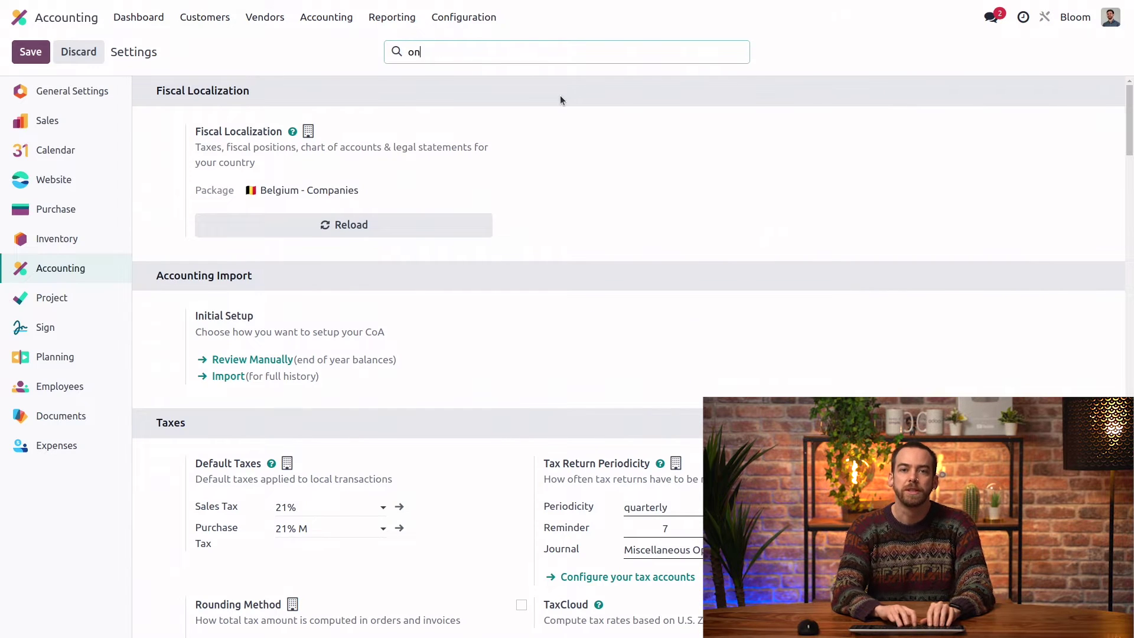
{"action": "type", "text": "line payment"}
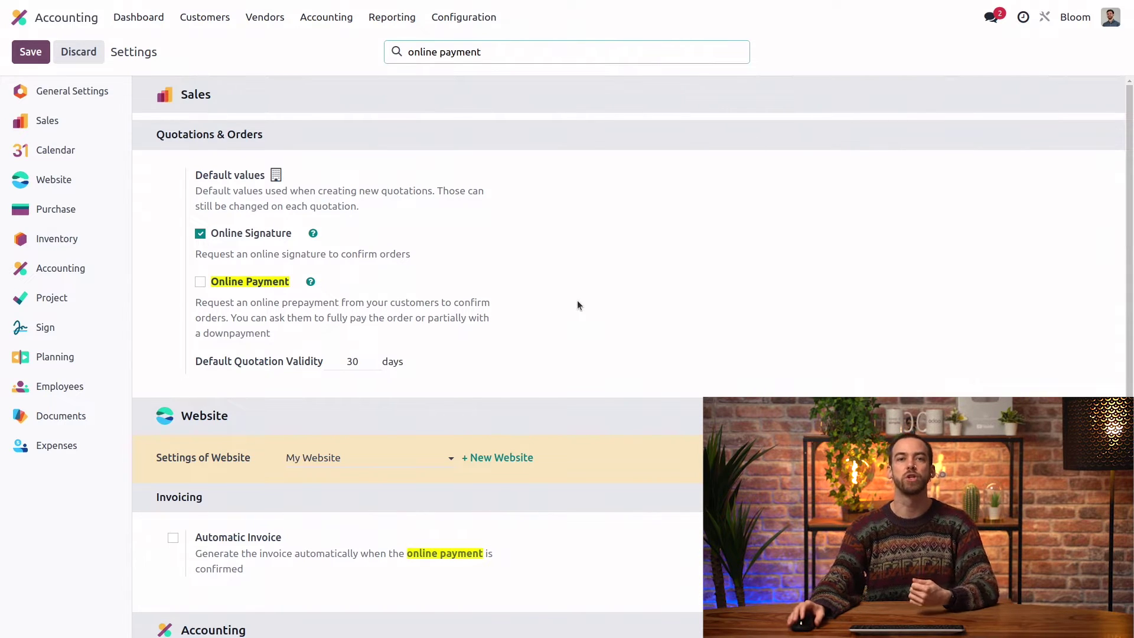
{"action": "scroll", "coordinate": [577, 302], "scroll_direction": "down", "scroll_amount": 1}
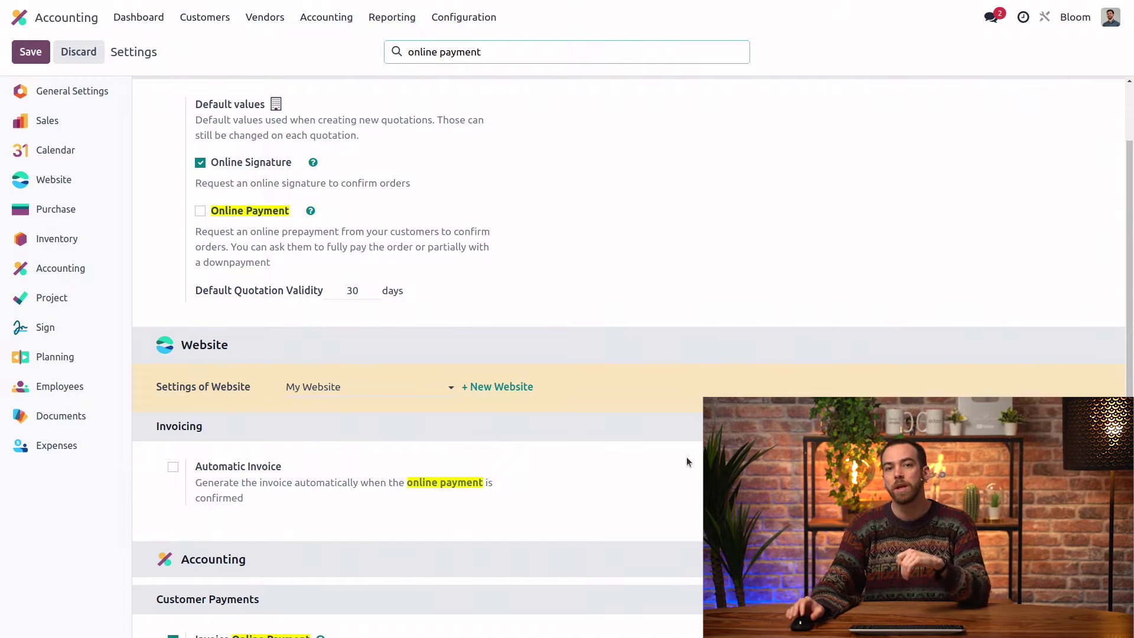
{"action": "scroll", "coordinate": [643, 511], "scroll_direction": "down", "scroll_amount": 1}
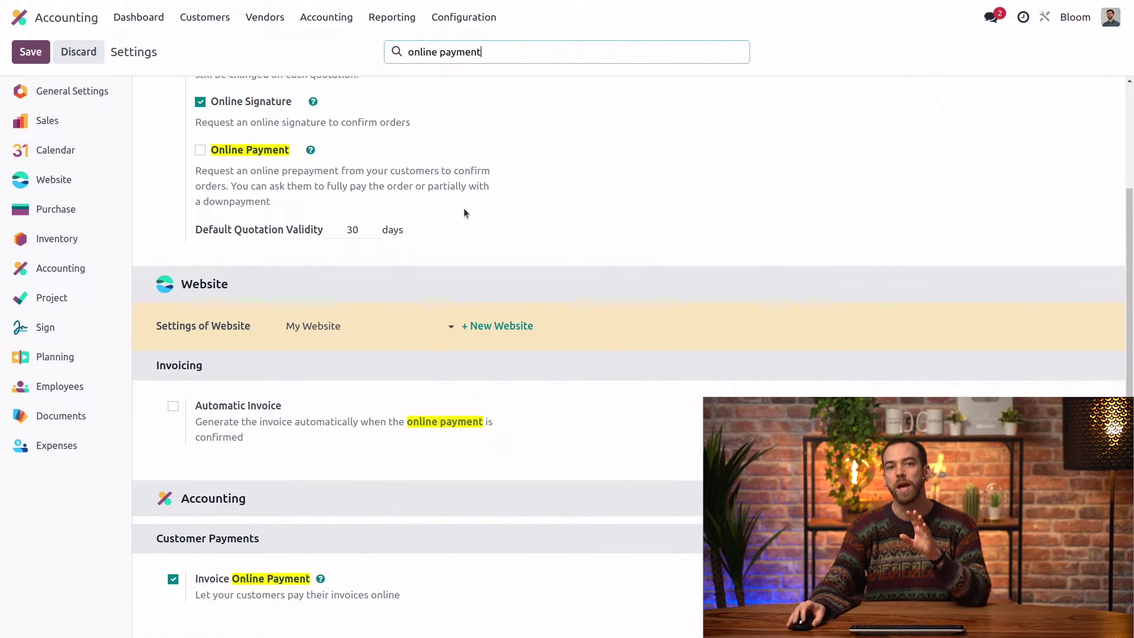
Look at the Asiapay payment provider, then open the Adyen provider record in test mode
{"action": "left_click", "coordinate": [462, 20]}
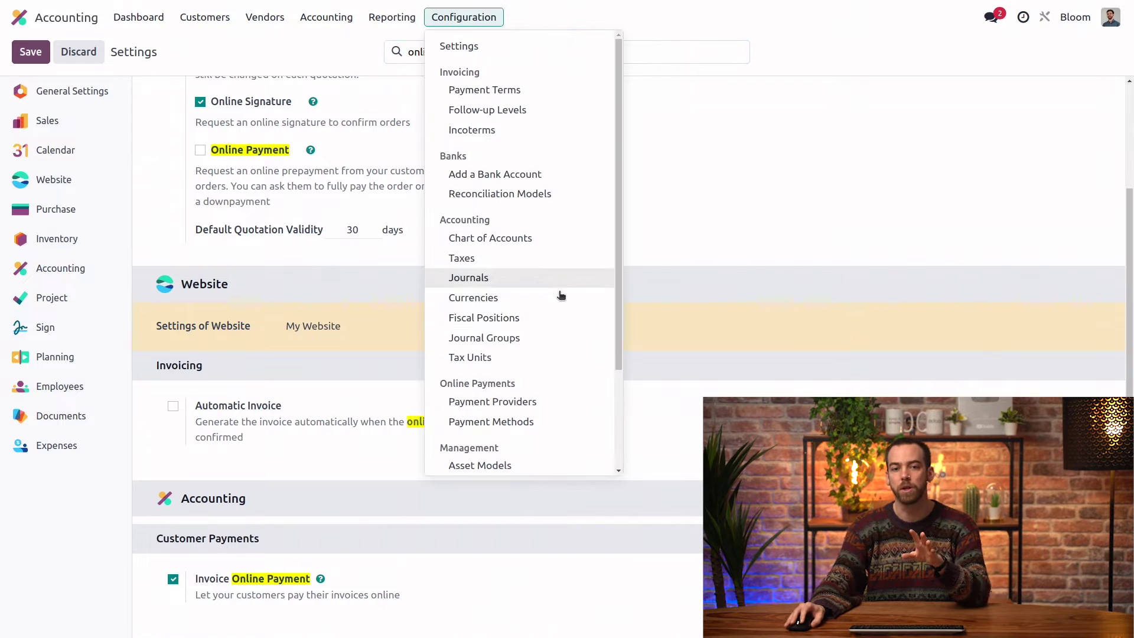
{"action": "left_click", "coordinate": [552, 403]}
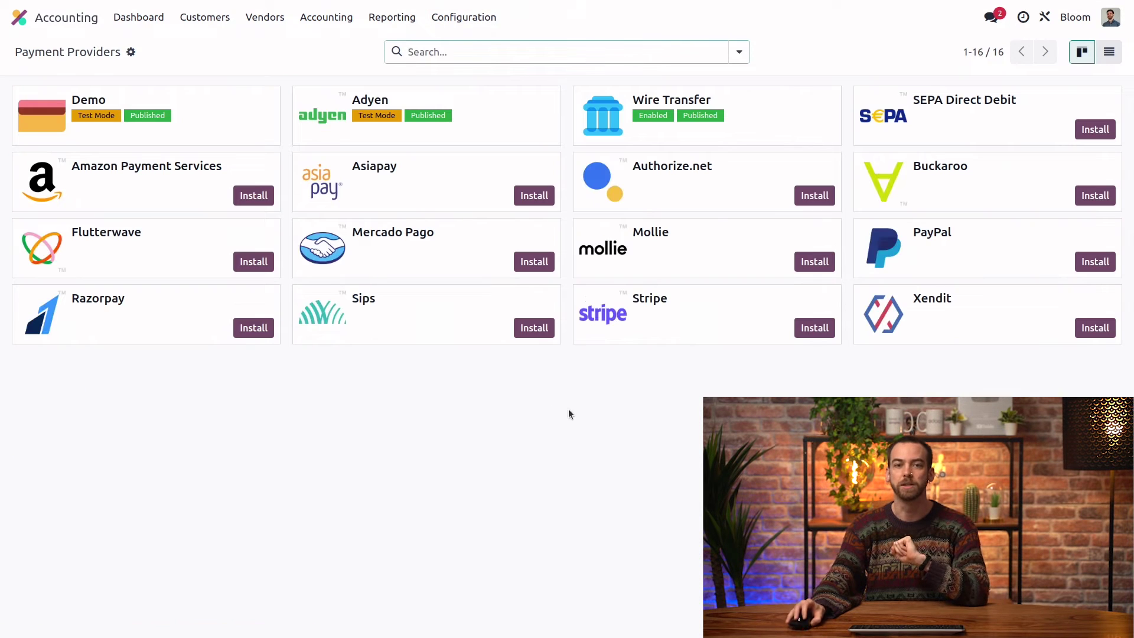
{"action": "left_click", "coordinate": [461, 185]}
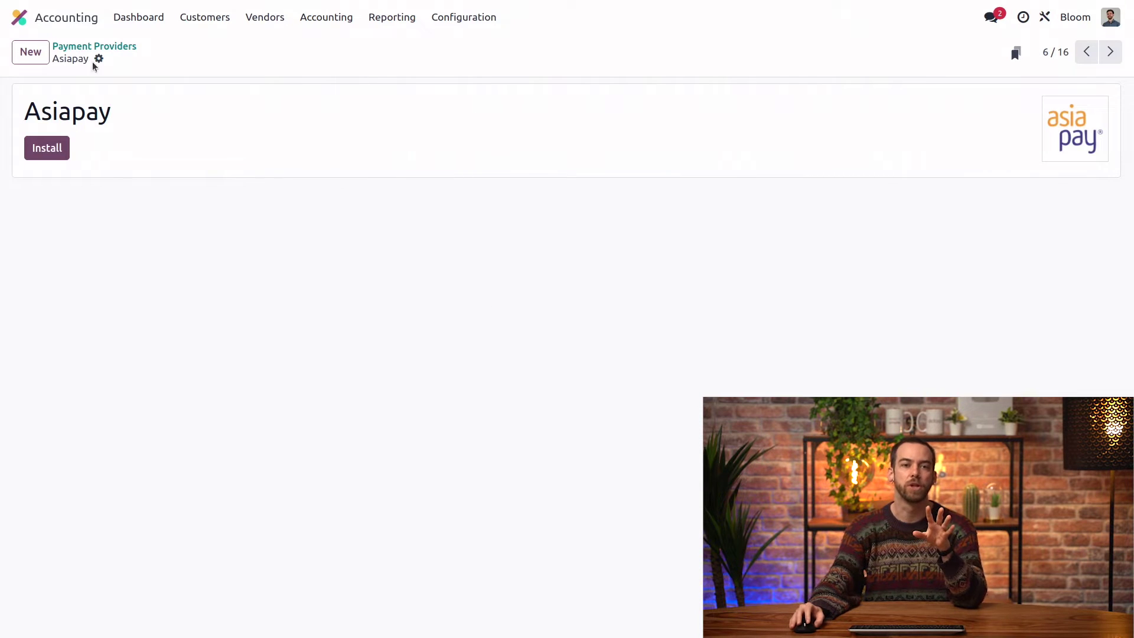
{"action": "left_click", "coordinate": [86, 46]}
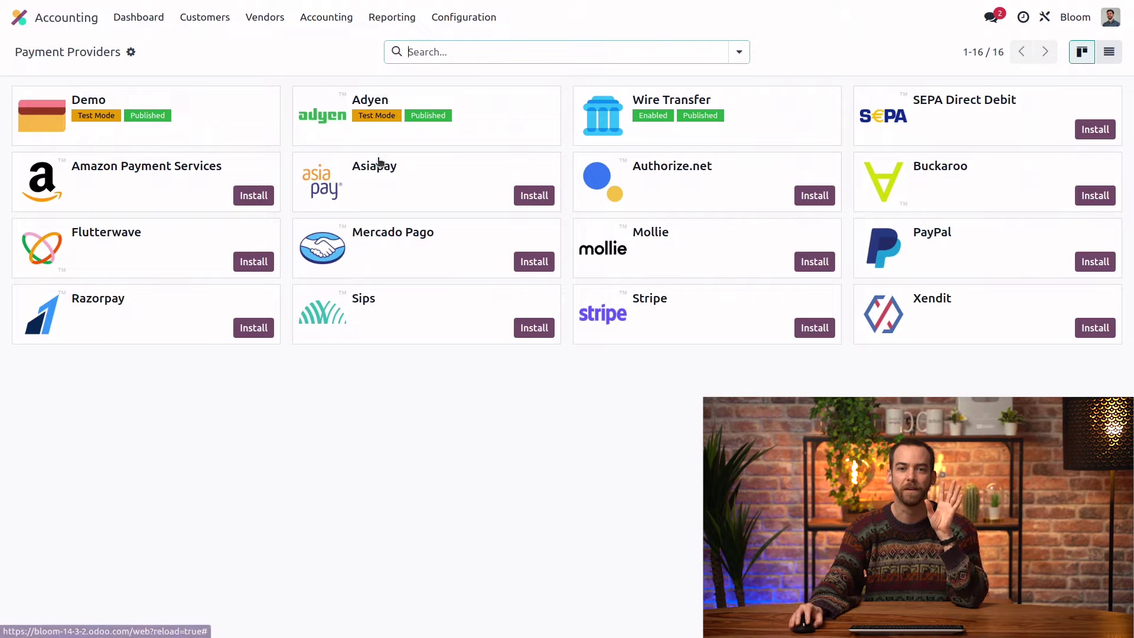
{"action": "left_click", "coordinate": [446, 114]}
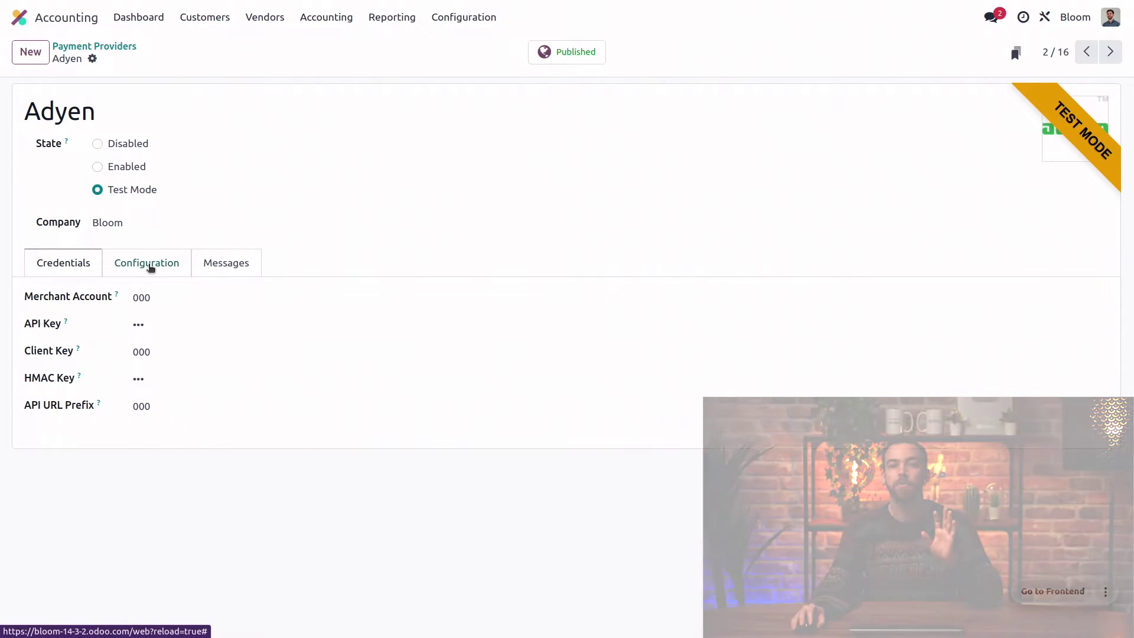
Show Adyen's configuration with Card as payment method and Bank as payment journal
{"action": "left_click", "coordinate": [149, 265]}
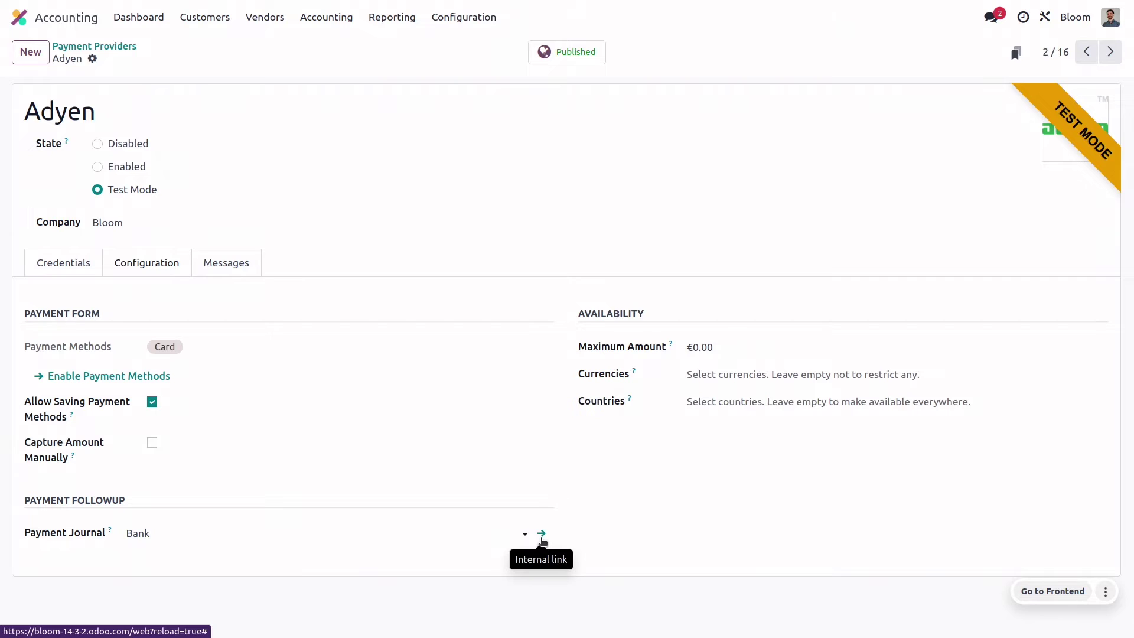
Check the Bank journal's incoming payment methods, then view Adyen's payment status messages
{"action": "left_click", "coordinate": [541, 534]}
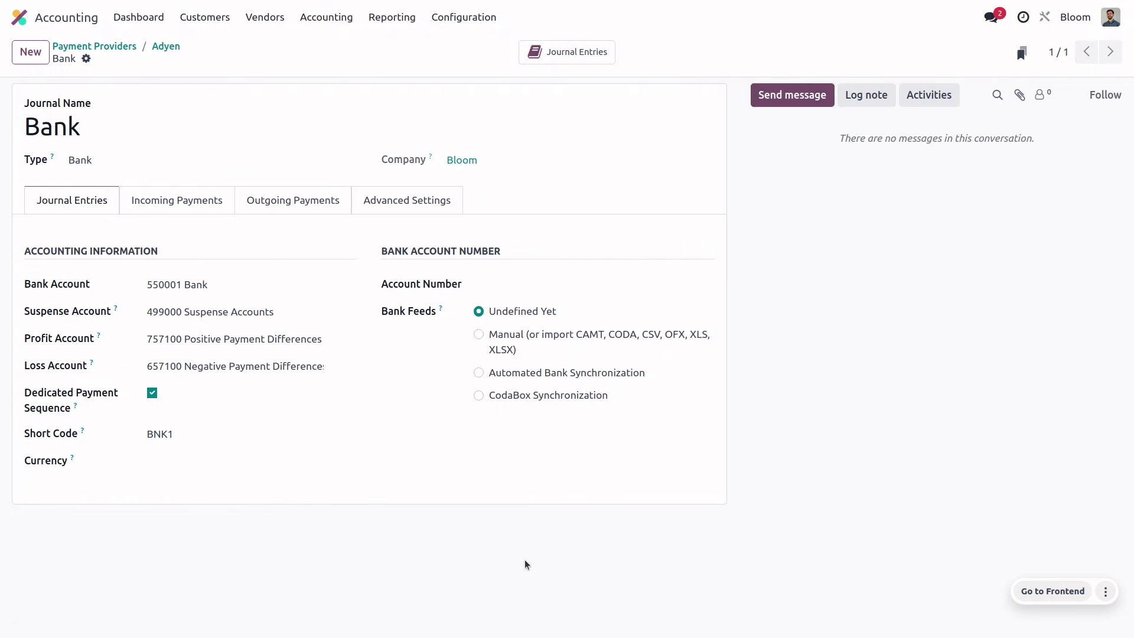
{"action": "left_click", "coordinate": [203, 214]}
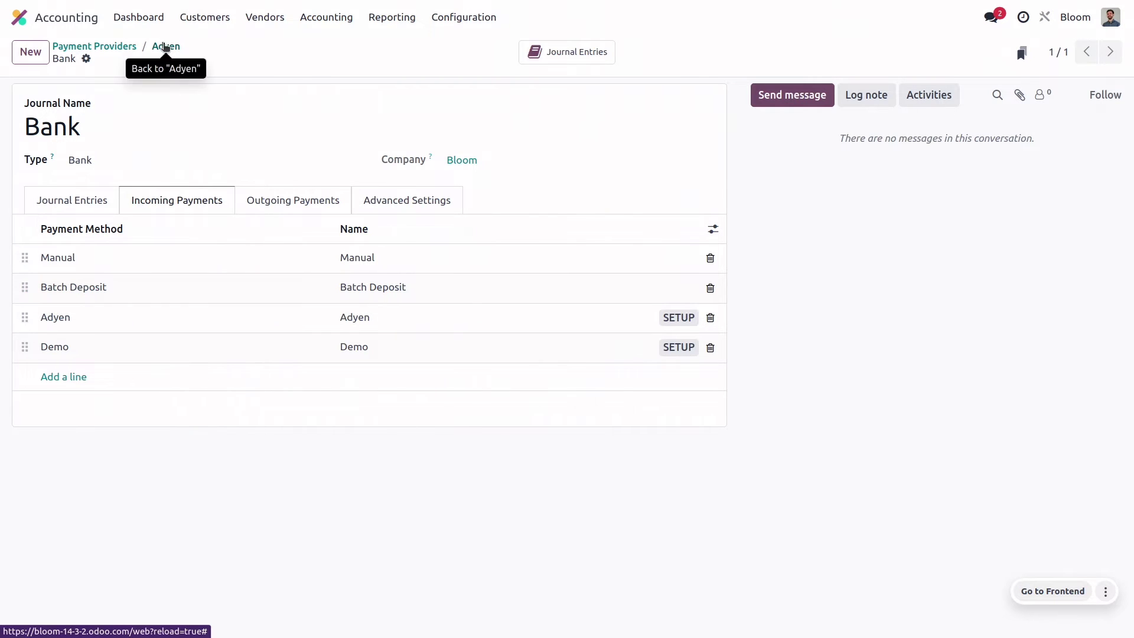
{"action": "left_click", "coordinate": [163, 47]}
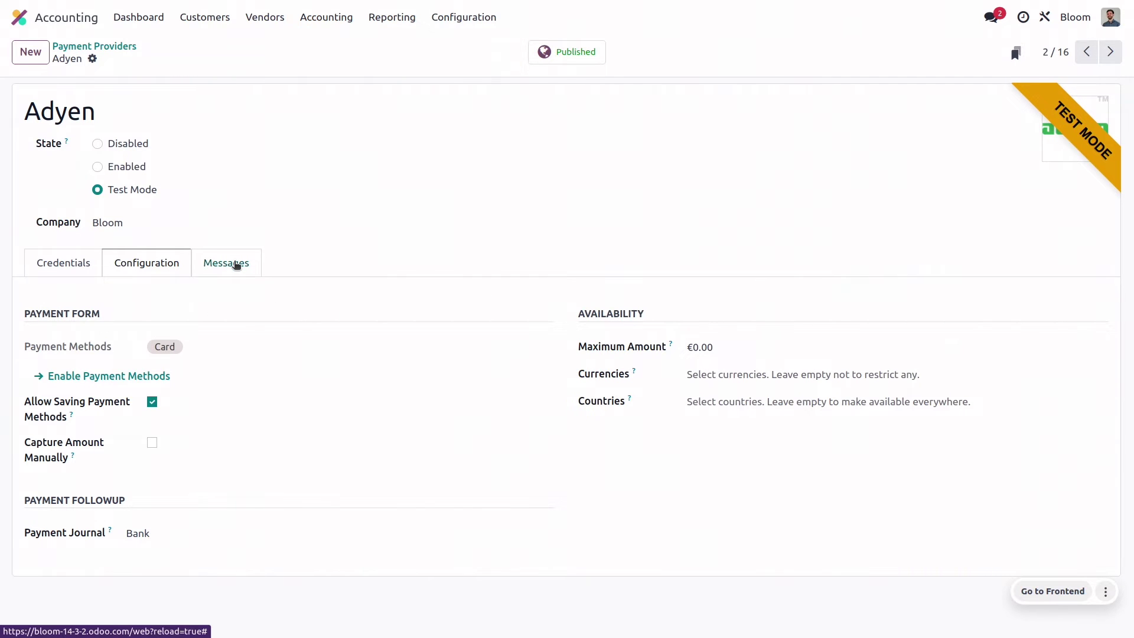
{"action": "left_click", "coordinate": [236, 264]}
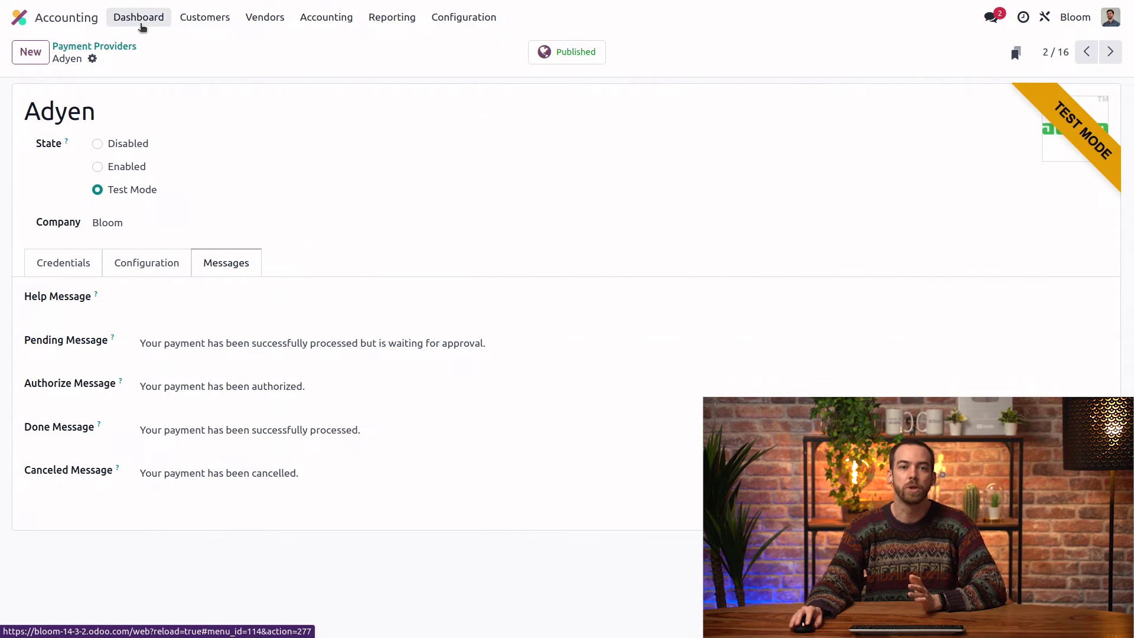
{"action": "left_click", "coordinate": [140, 22]}
Start a new customer invoice for Acres lawncare
{"action": "left_click", "coordinate": [81, 133]}
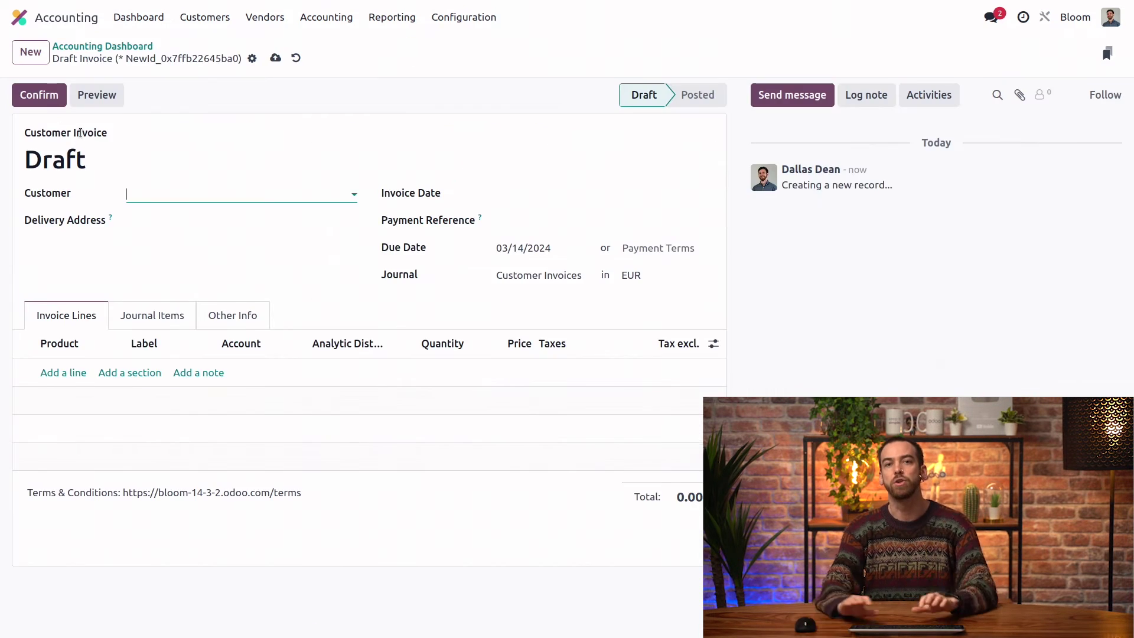
{"action": "type", "text": "acres"}
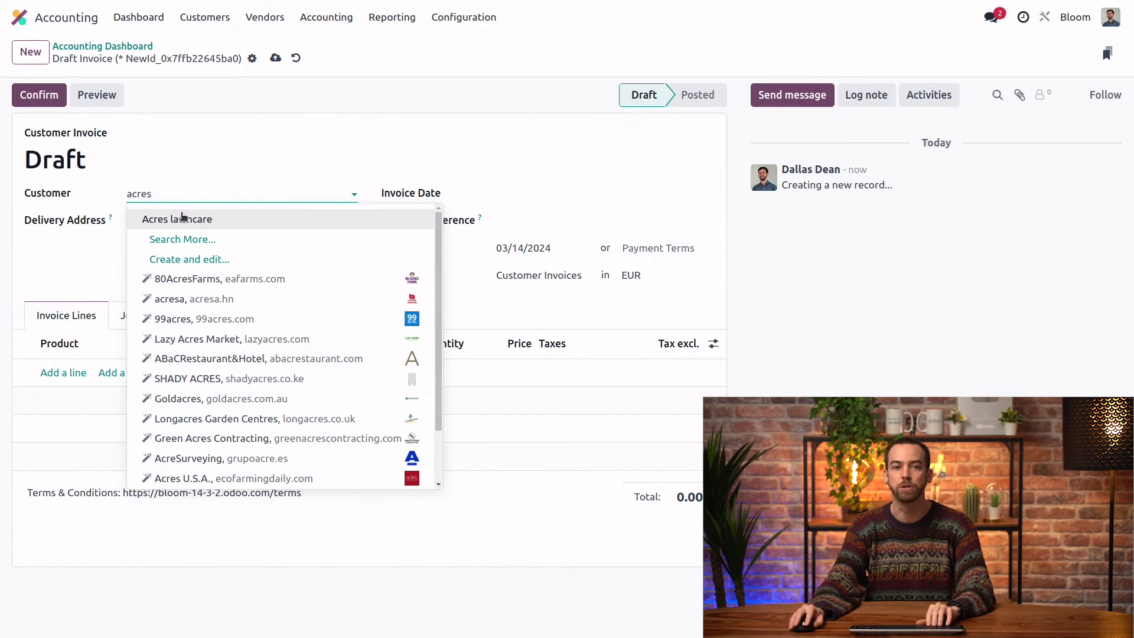
{"action": "left_click", "coordinate": [189, 219]}
Add a line of 10 [LAV] Lavender and post the invoice as INV/2024/00009
{"action": "left_click", "coordinate": [71, 381]}
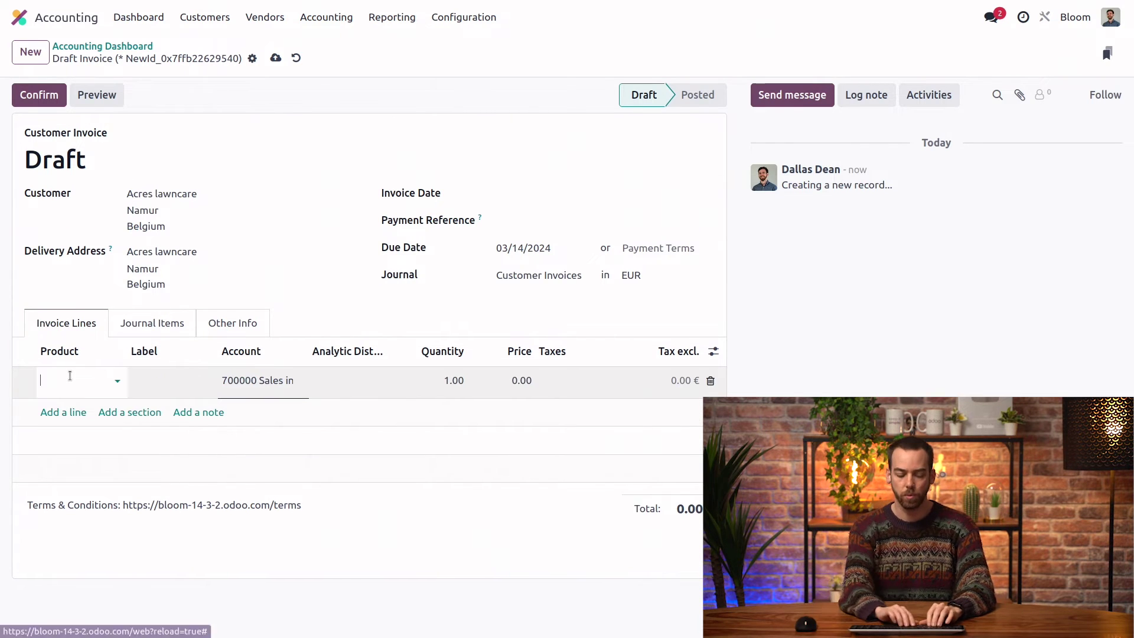
{"action": "type", "text": "lavend"}
{"action": "left_click", "coordinate": [93, 402]}
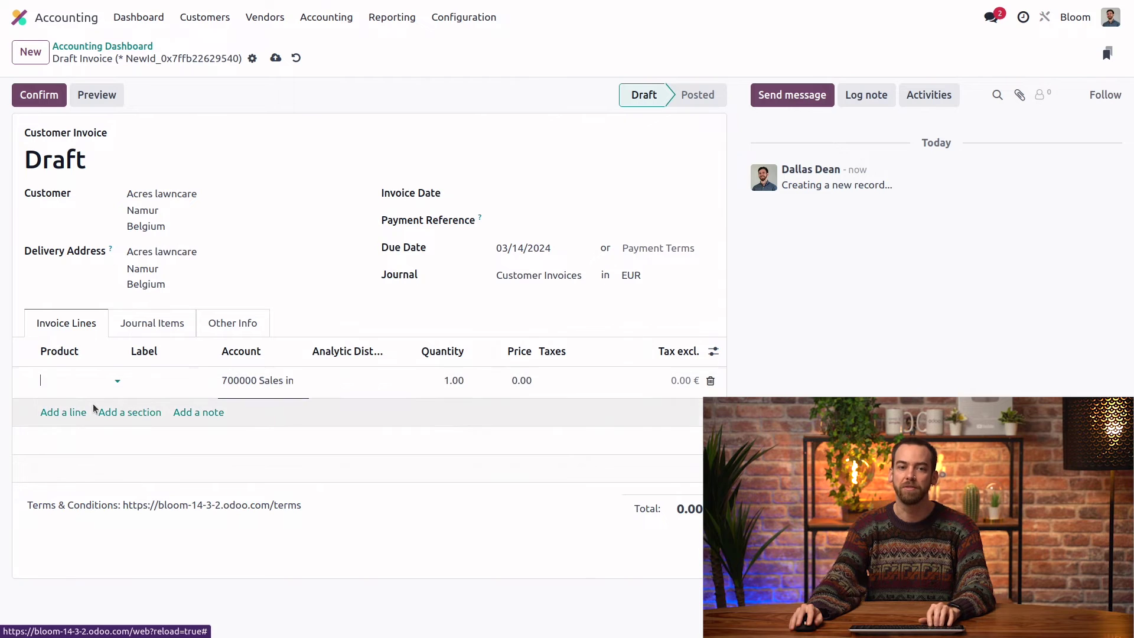
{"action": "left_click", "coordinate": [437, 390]}
{"action": "type", "text": "10"}
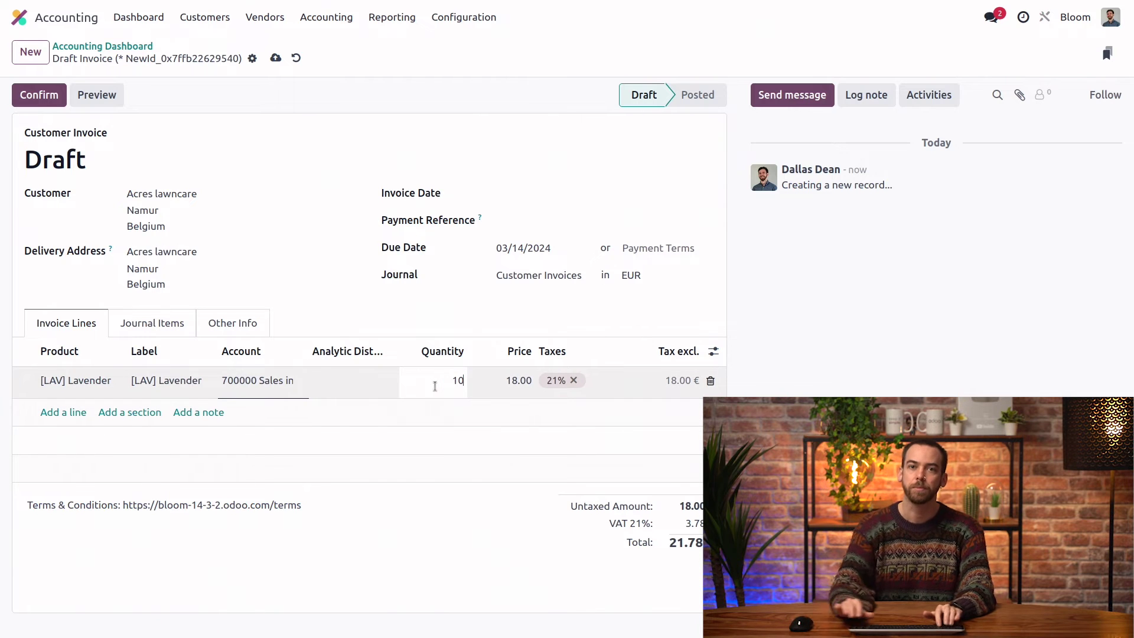
{"action": "left_click", "coordinate": [444, 307]}
{"action": "key", "text": "Tab"}
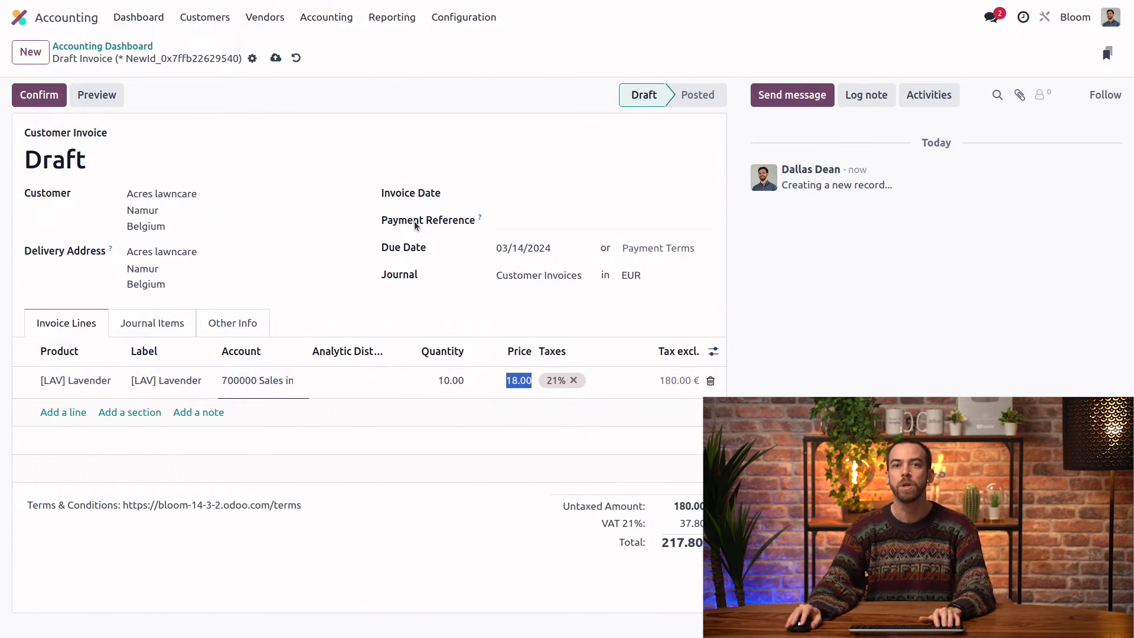
{"action": "left_click", "coordinate": [448, 151]}
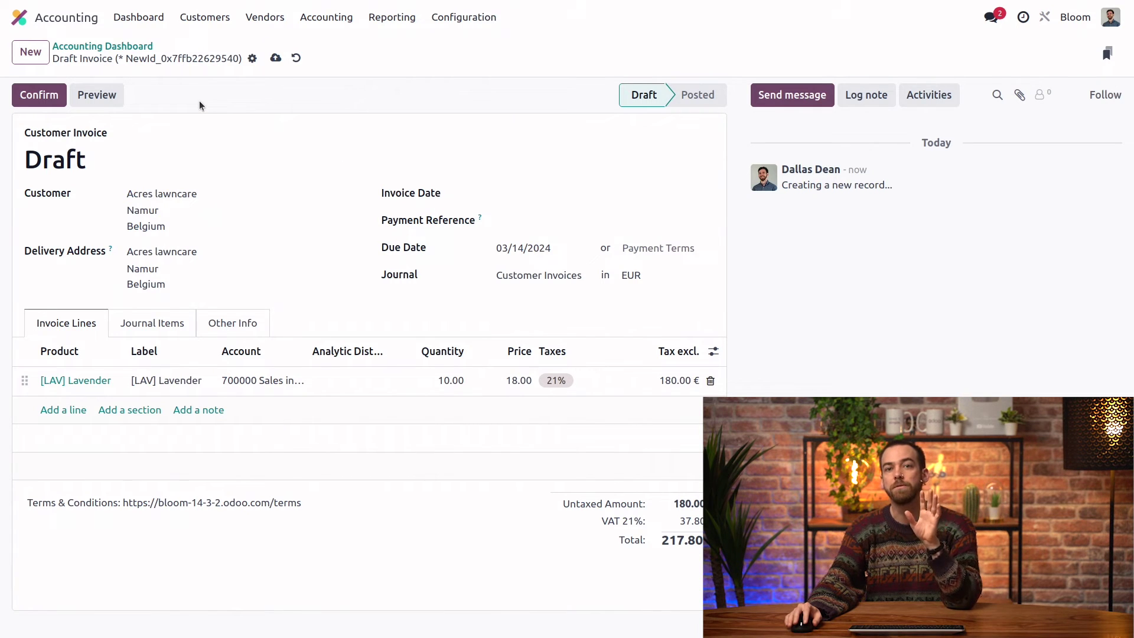
{"action": "left_click", "coordinate": [39, 99]}
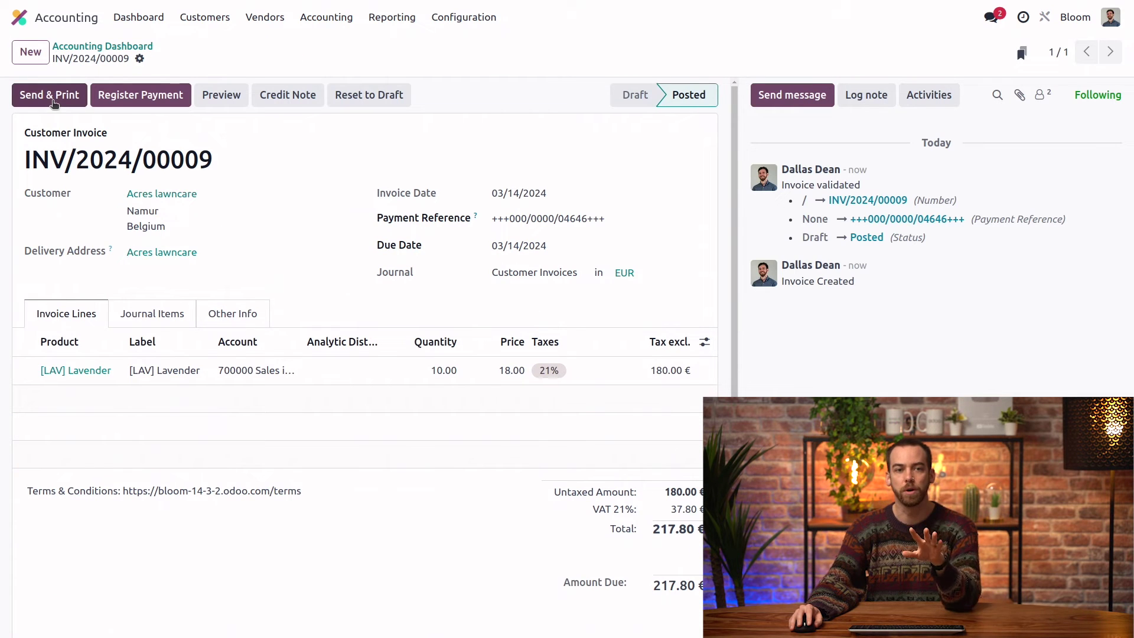
Send invoice INV/2024/00009 by email with its PDF using Send & Print
{"action": "left_click", "coordinate": [54, 103]}
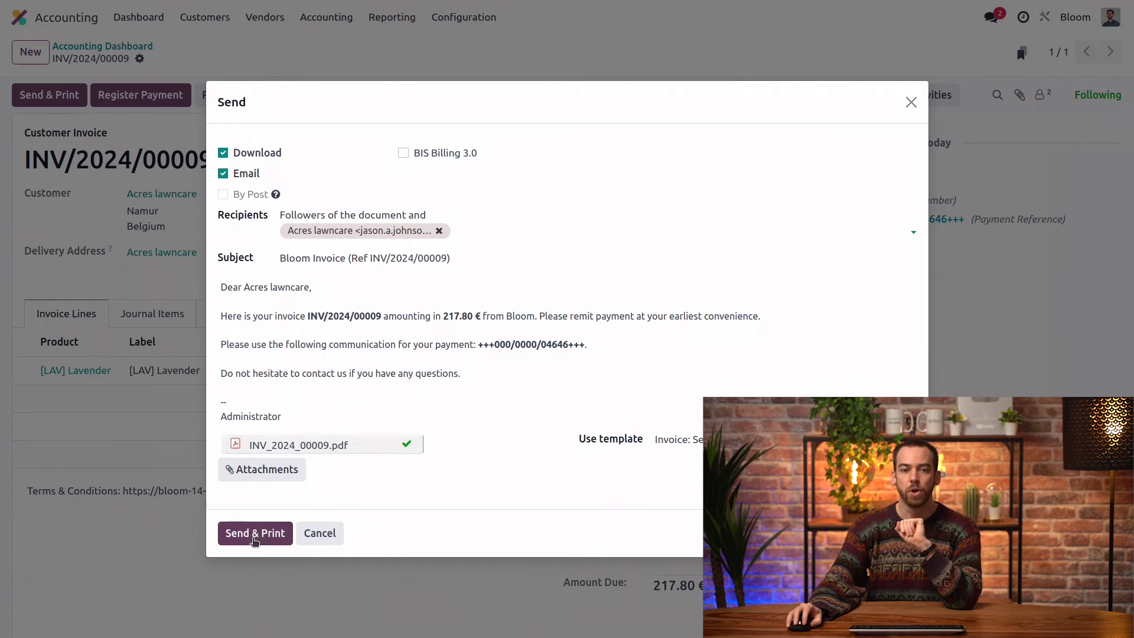
{"action": "left_click", "coordinate": [254, 539]}
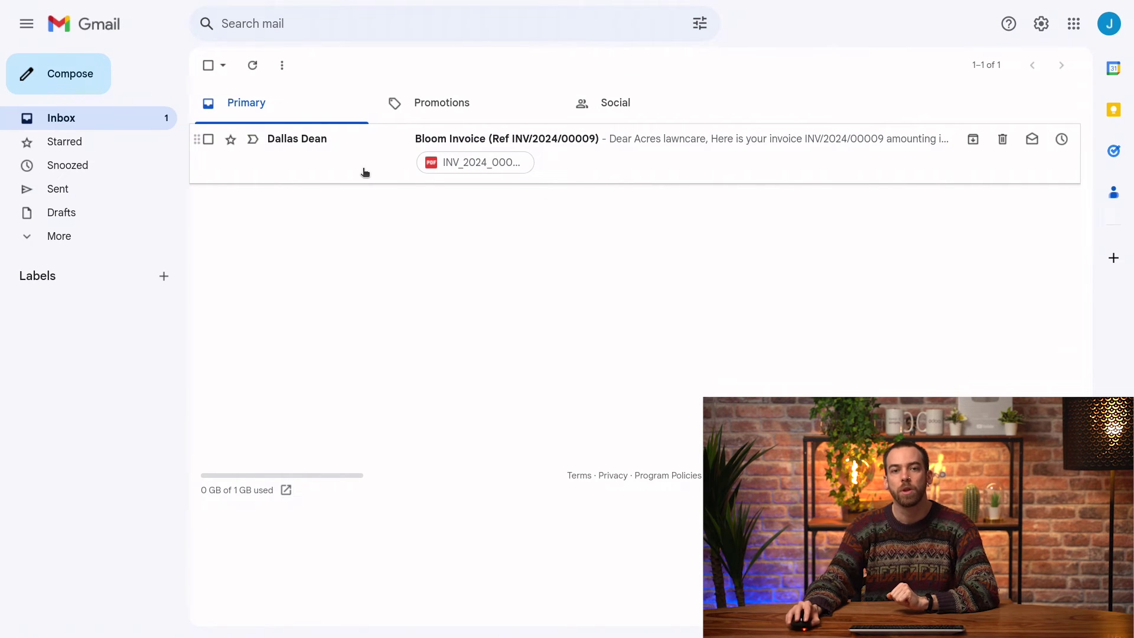
Open the Bloom Invoice email and follow View Invoice to the portal invoice page
{"action": "left_click", "coordinate": [366, 166]}
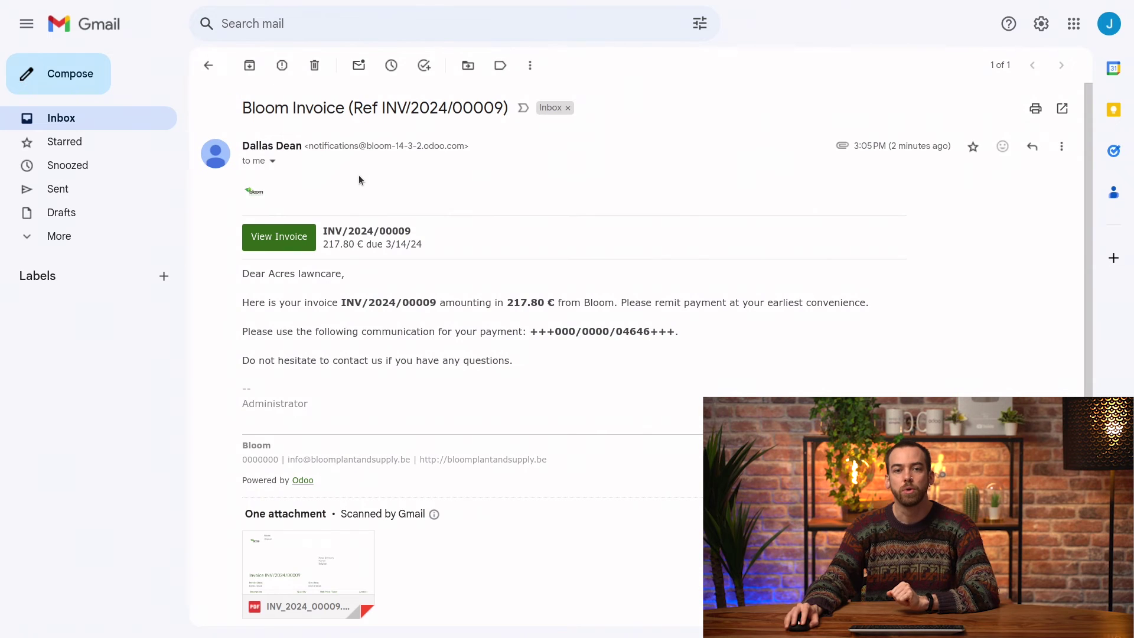
{"action": "left_click", "coordinate": [288, 244]}
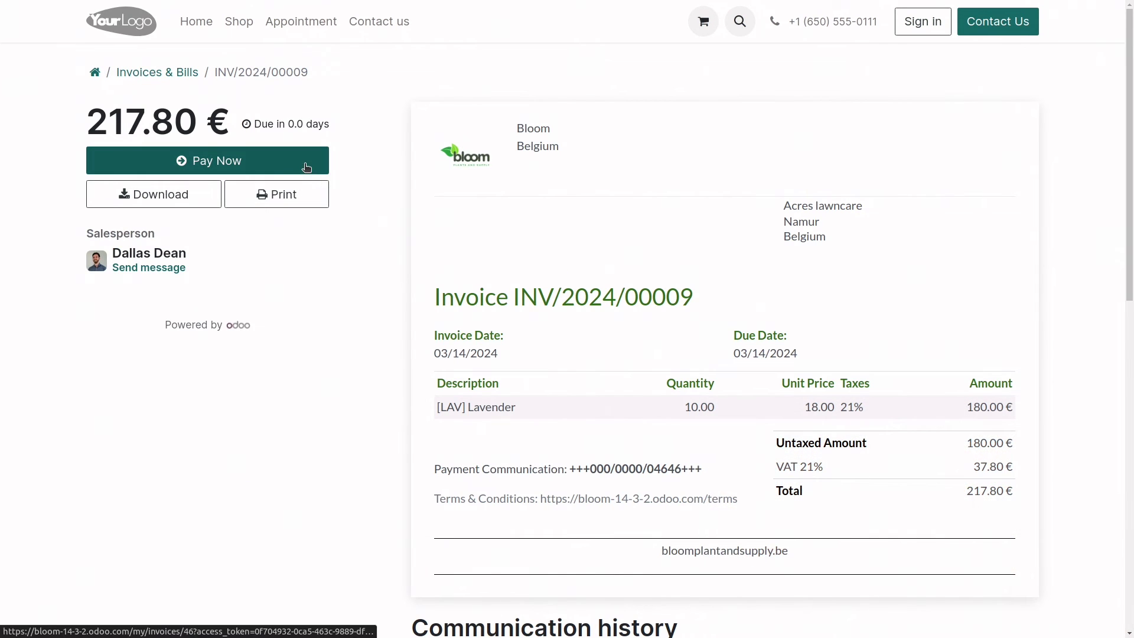
Pay the 217.80 € invoice with the Demo provider using a successful test payment
{"action": "left_click", "coordinate": [304, 165]}
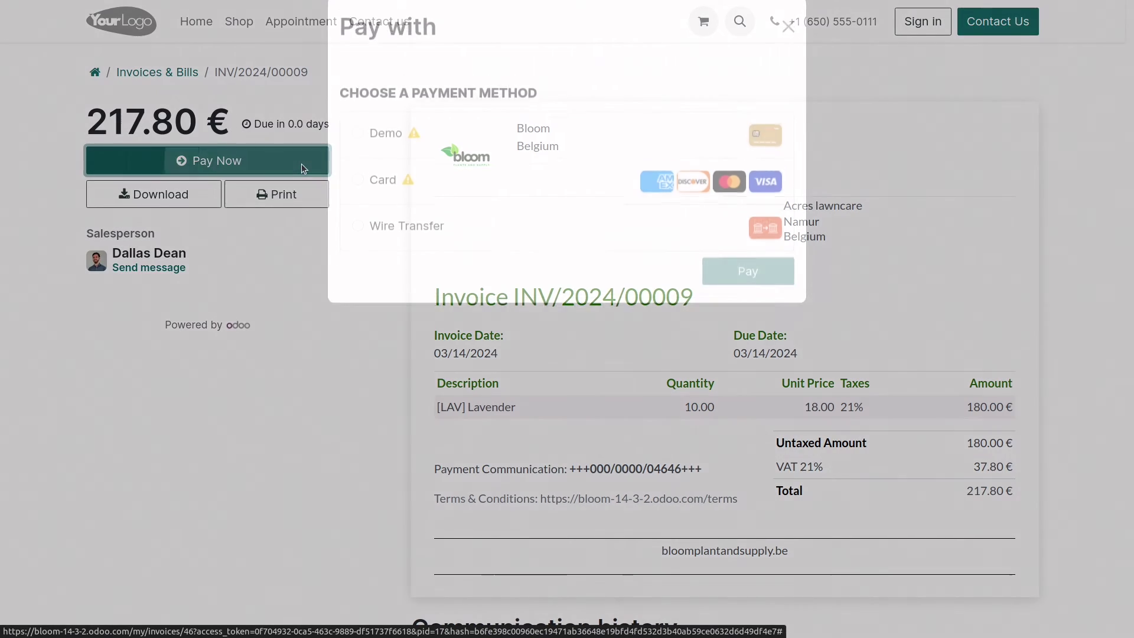
{"action": "left_click", "coordinate": [503, 168]}
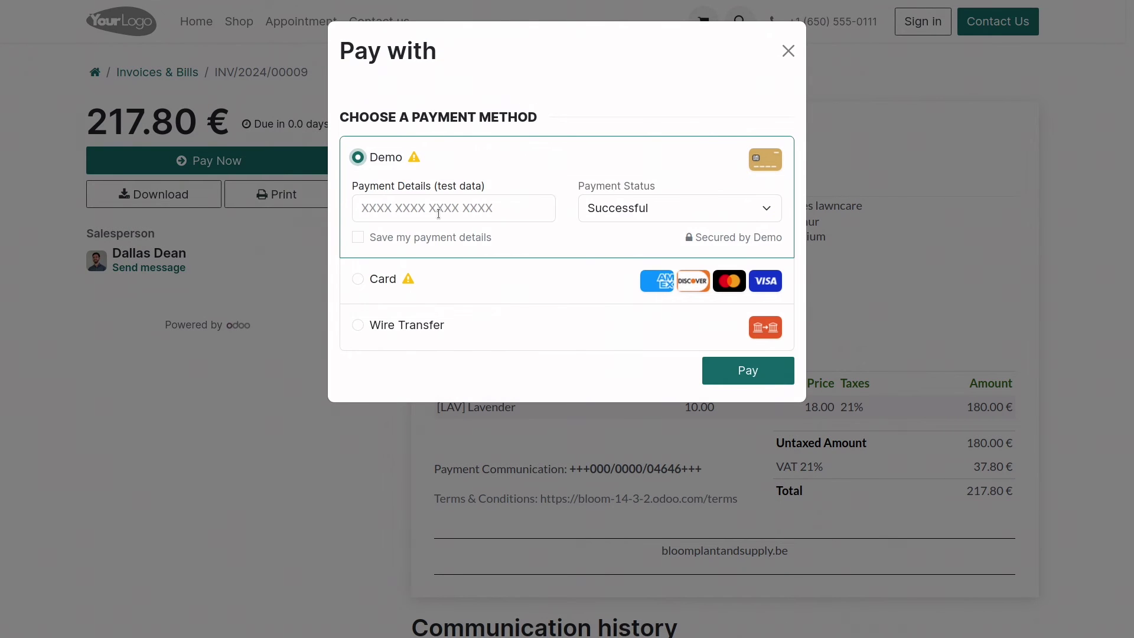
{"action": "left_click", "coordinate": [438, 213]}
{"action": "type", "text": "000"}
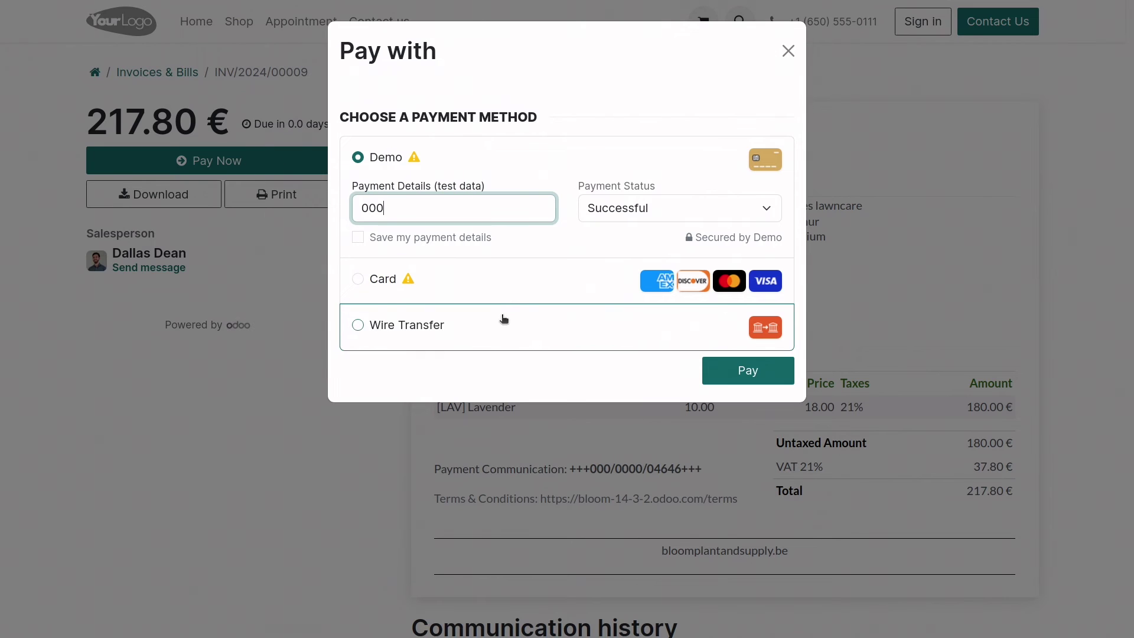
{"action": "left_click", "coordinate": [746, 371]}
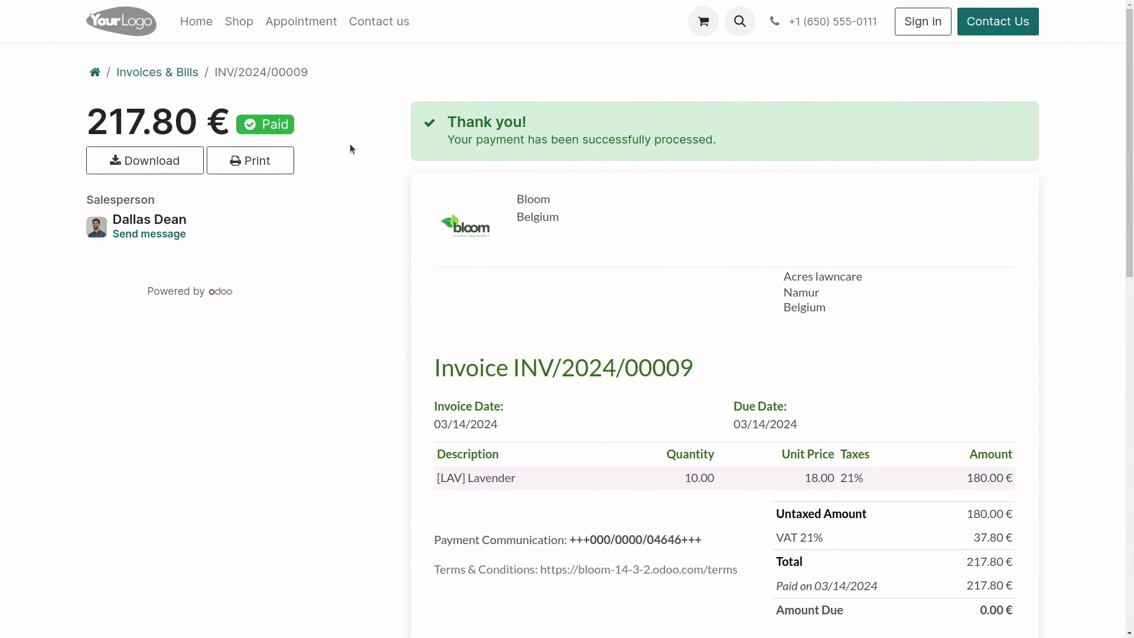
Refresh the invoice to see it In Payment and open its confirmed Demo payment transaction
{"action": "key", "text": "ctrl+Tab"}
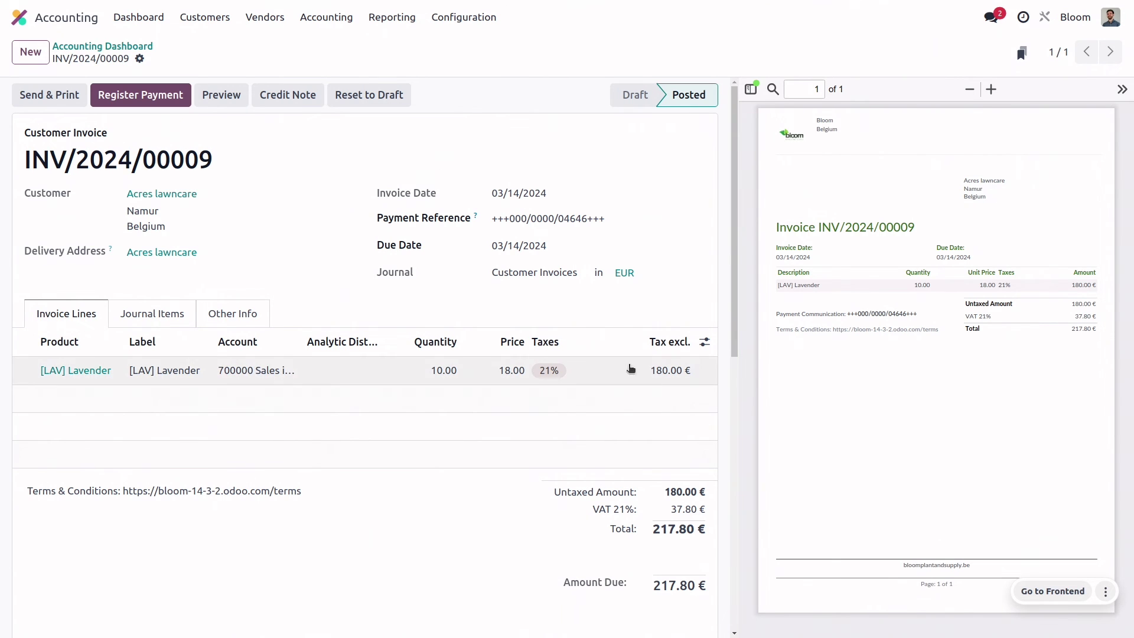
{"action": "key", "text": "F5"}
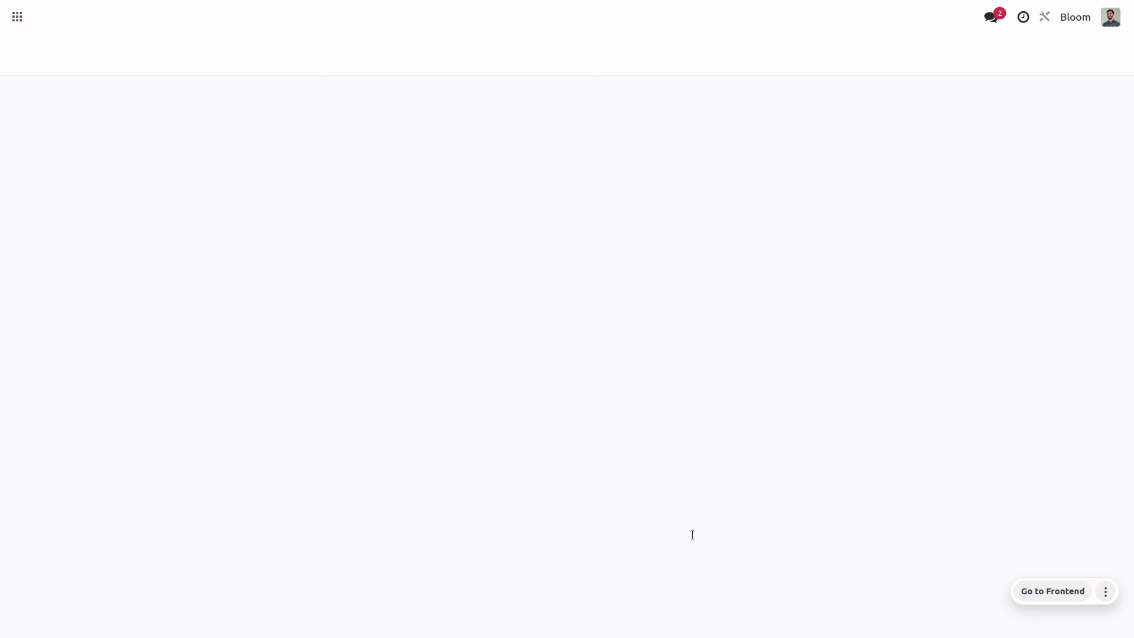
{"action": "scroll", "coordinate": [670, 505], "scroll_direction": "down", "scroll_amount": 1}
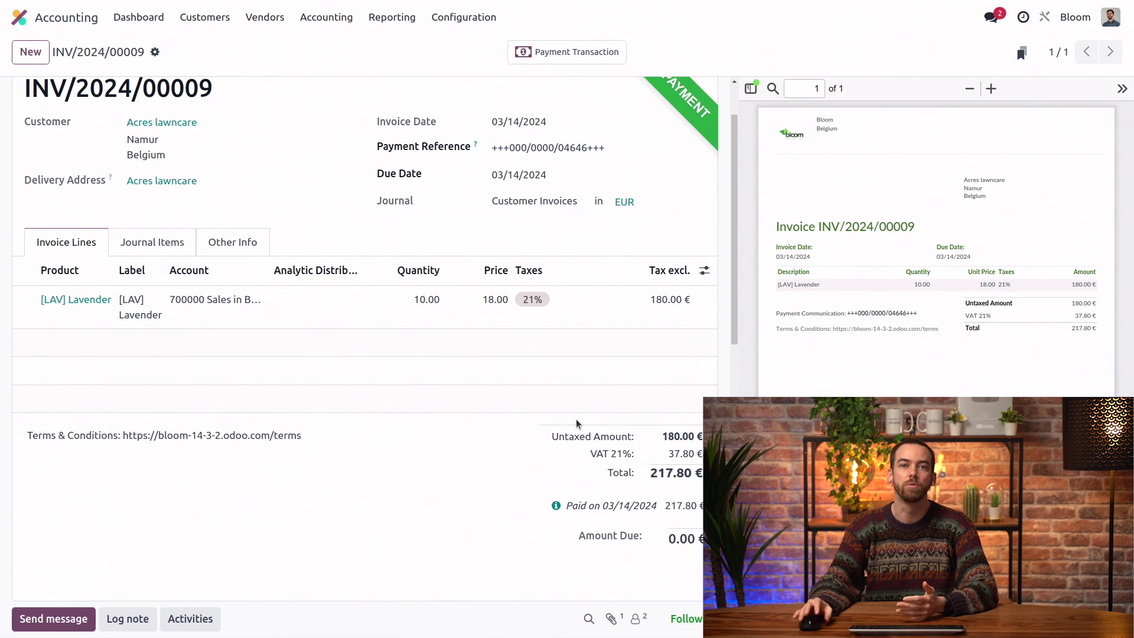
{"action": "scroll", "coordinate": [444, 424], "scroll_direction": "down", "scroll_amount": 7}
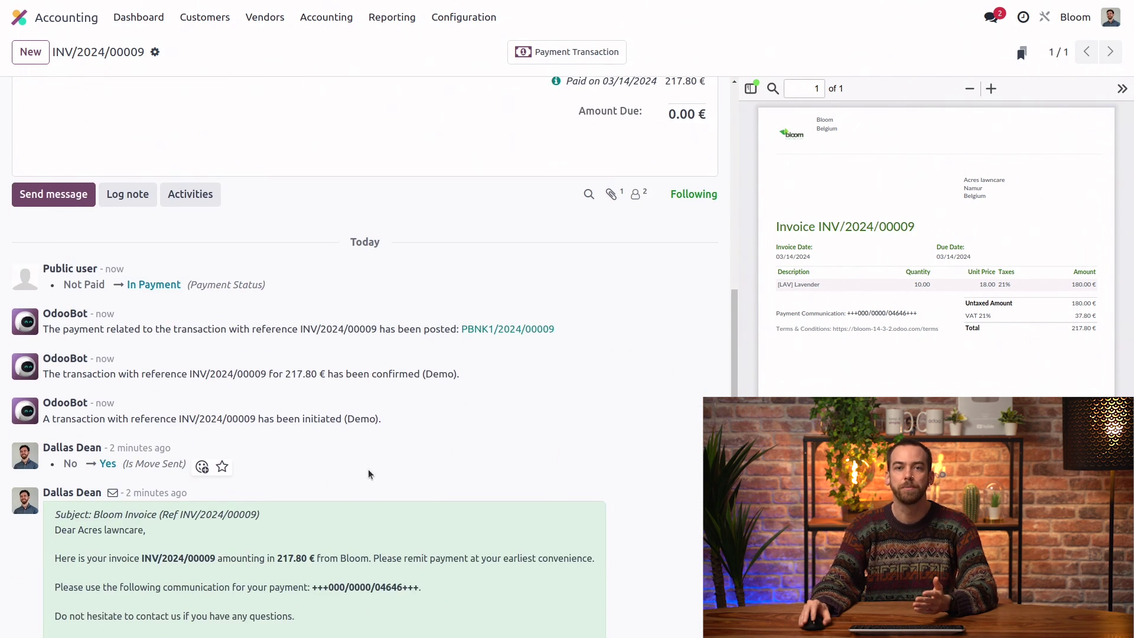
{"action": "scroll", "coordinate": [369, 466], "scroll_direction": "down", "scroll_amount": 2}
{"action": "scroll", "coordinate": [439, 453], "scroll_direction": "up", "scroll_amount": 5}
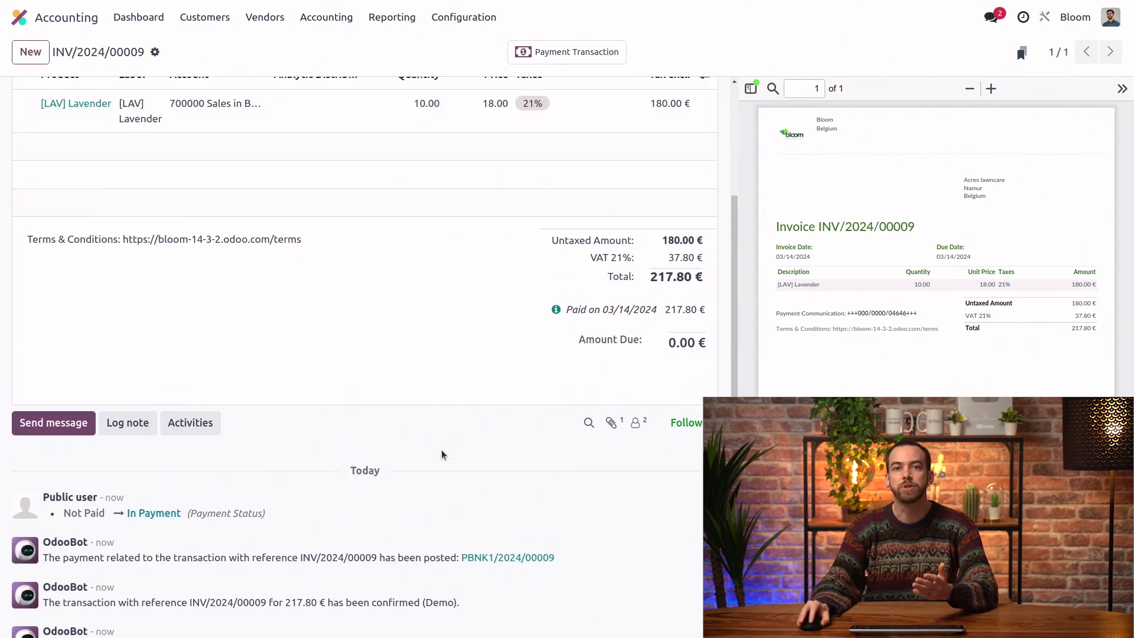
{"action": "scroll", "coordinate": [449, 431], "scroll_direction": "up", "scroll_amount": 5}
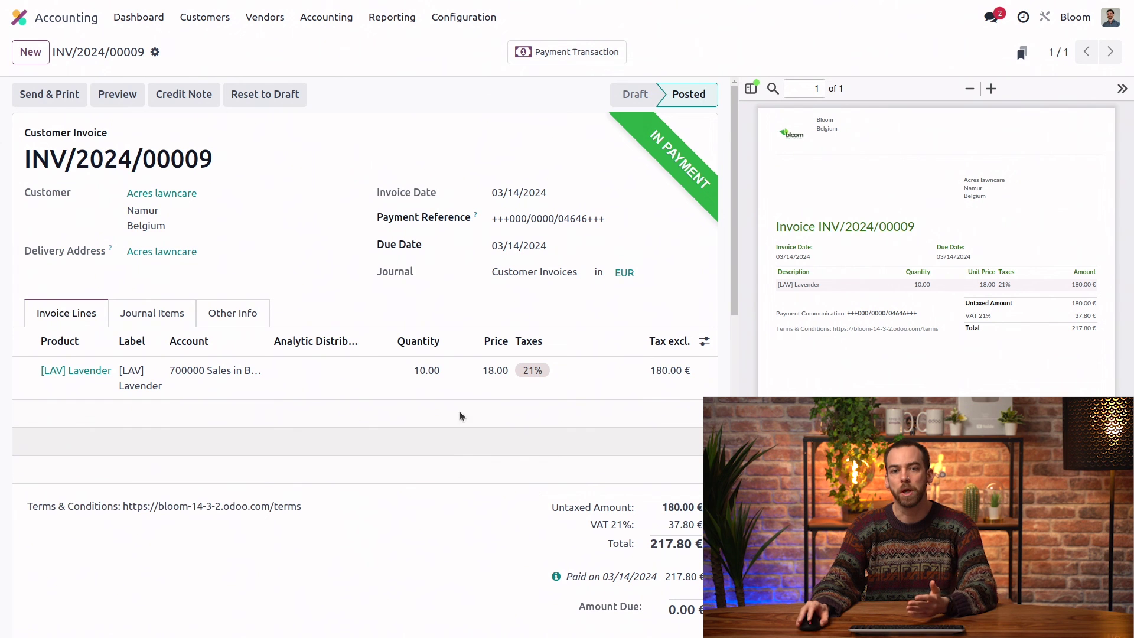
{"action": "left_click", "coordinate": [572, 53]}
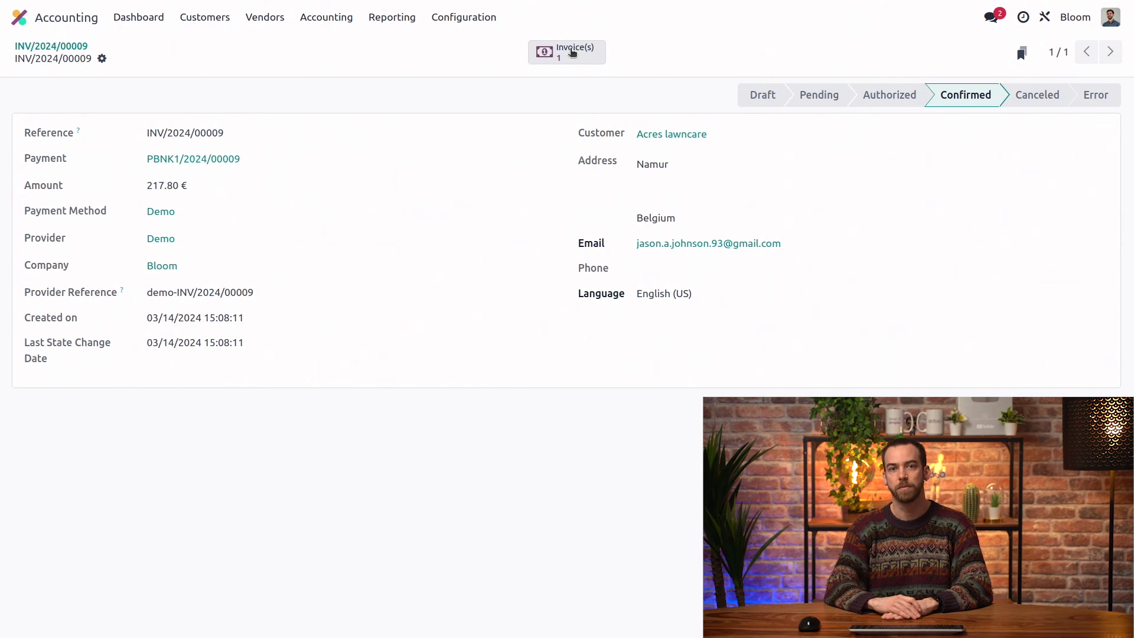